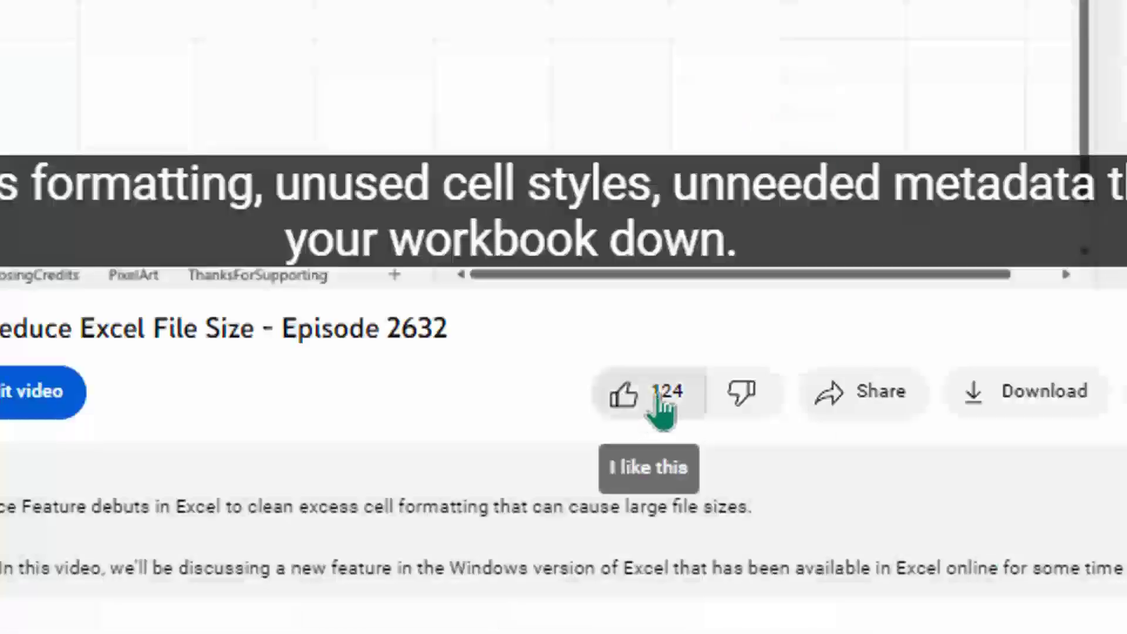
Step: Switch to the worksheet with the Coca-Cola consolidated statements of income
{"action": "left_click", "coordinate": [662, 409]}
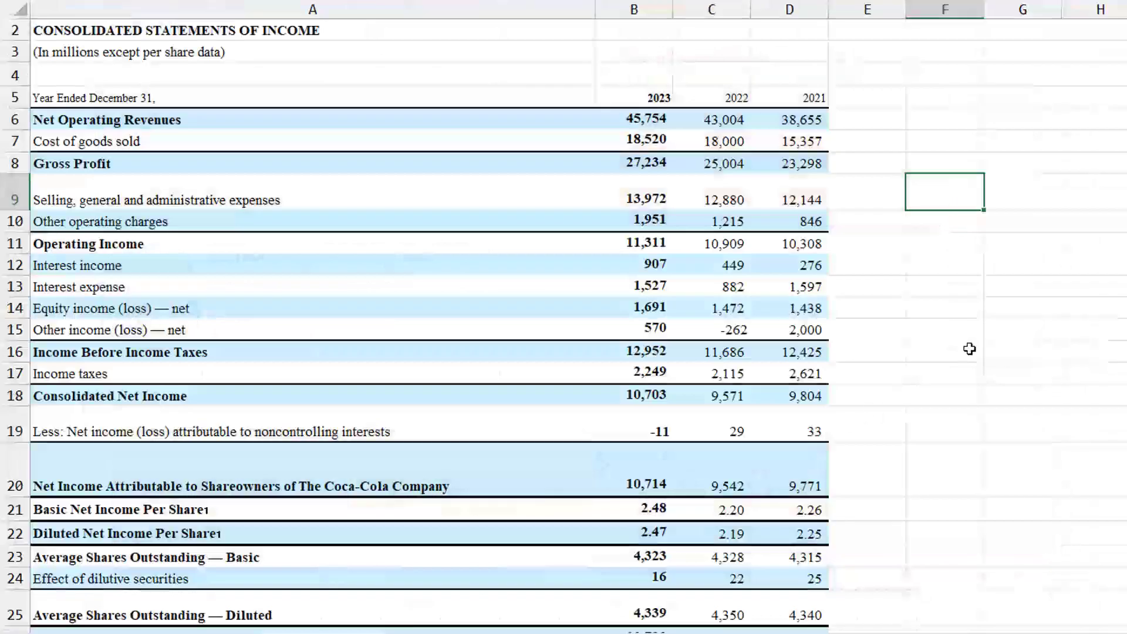
Step: Scroll past the income statement and balance sheet down to the consolidated cash flow statement
{"action": "scroll", "coordinate": [974, 353], "scroll_direction": "up", "scroll_amount": 1}
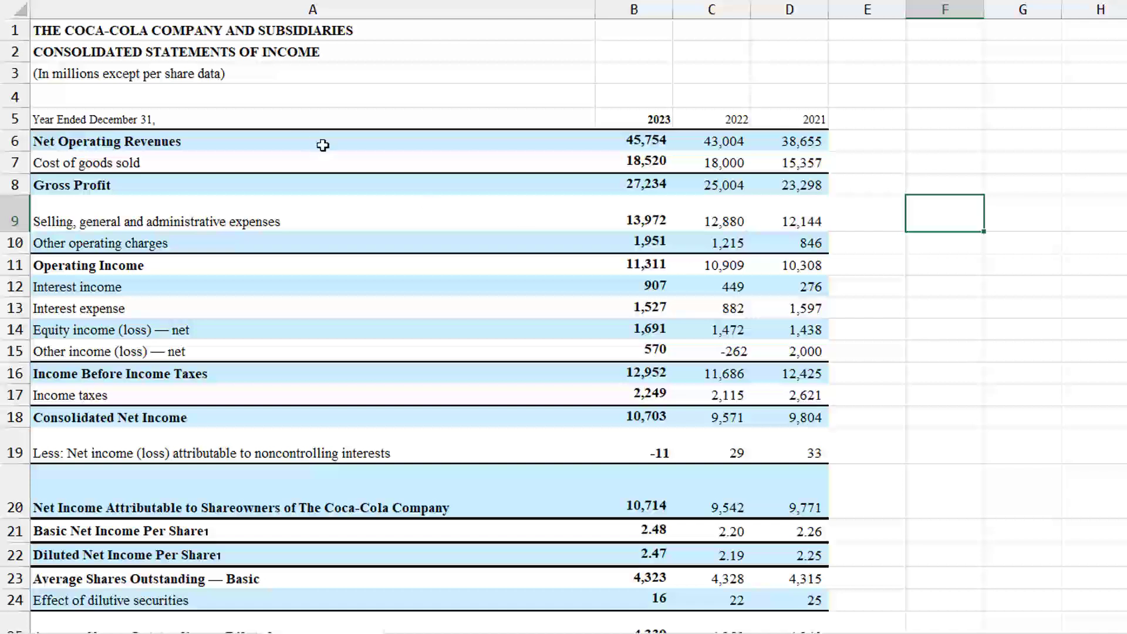
{"action": "scroll", "coordinate": [368, 301], "scroll_direction": "down", "scroll_amount": 3}
{"action": "scroll", "coordinate": [369, 301], "scroll_direction": "down", "scroll_amount": 8}
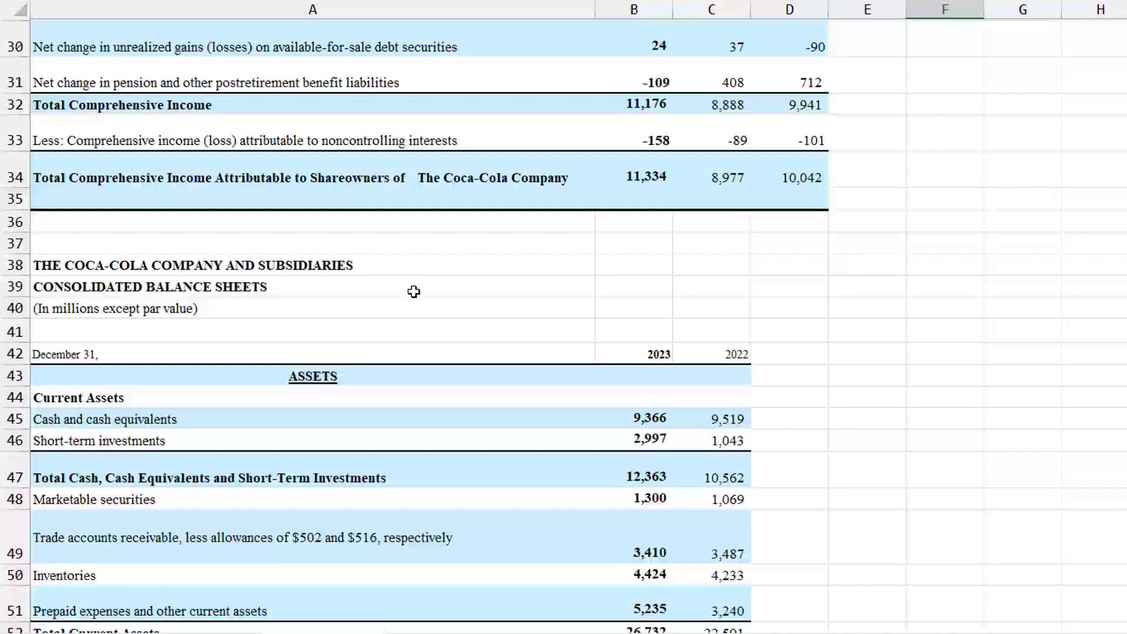
{"action": "scroll", "coordinate": [422, 300], "scroll_direction": "down", "scroll_amount": 7}
{"action": "scroll", "coordinate": [486, 366], "scroll_direction": "down", "scroll_amount": 10}
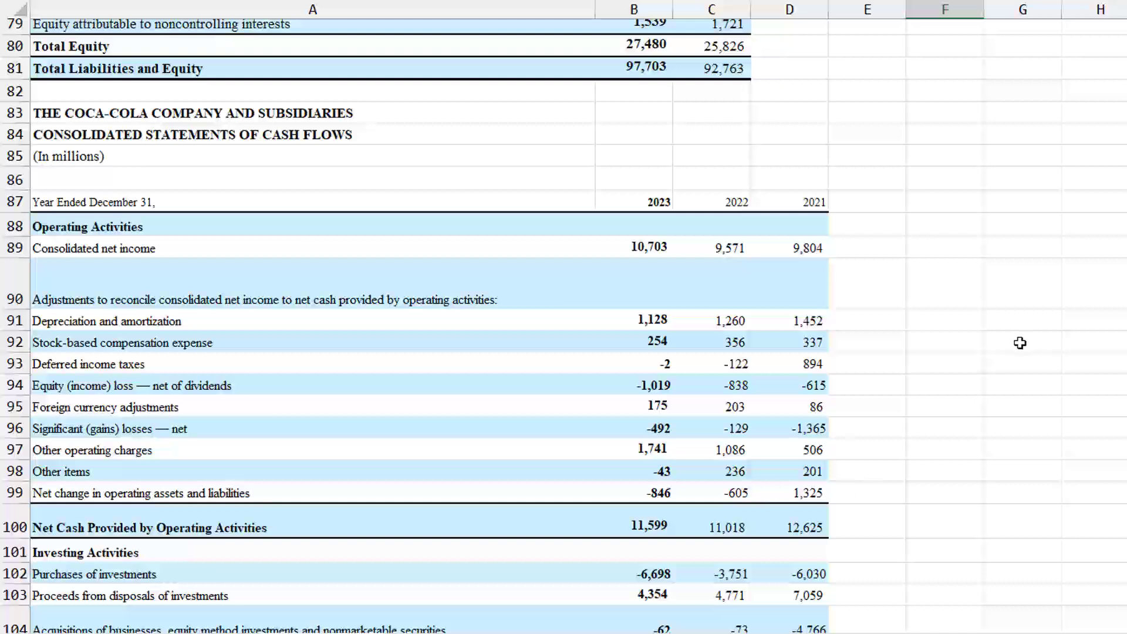
Step: In OneDrive's Recent list, open the Copilot menu for CocaColaFinancialStatements
{"action": "left_click", "coordinate": [382, 605]}
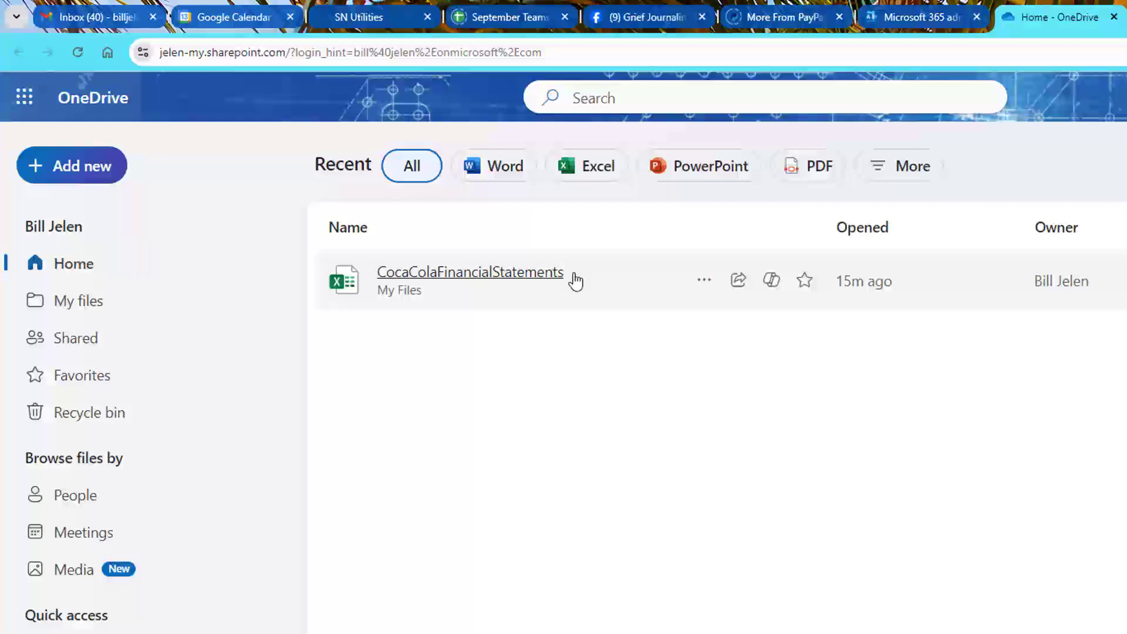
{"action": "left_click", "coordinate": [771, 283]}
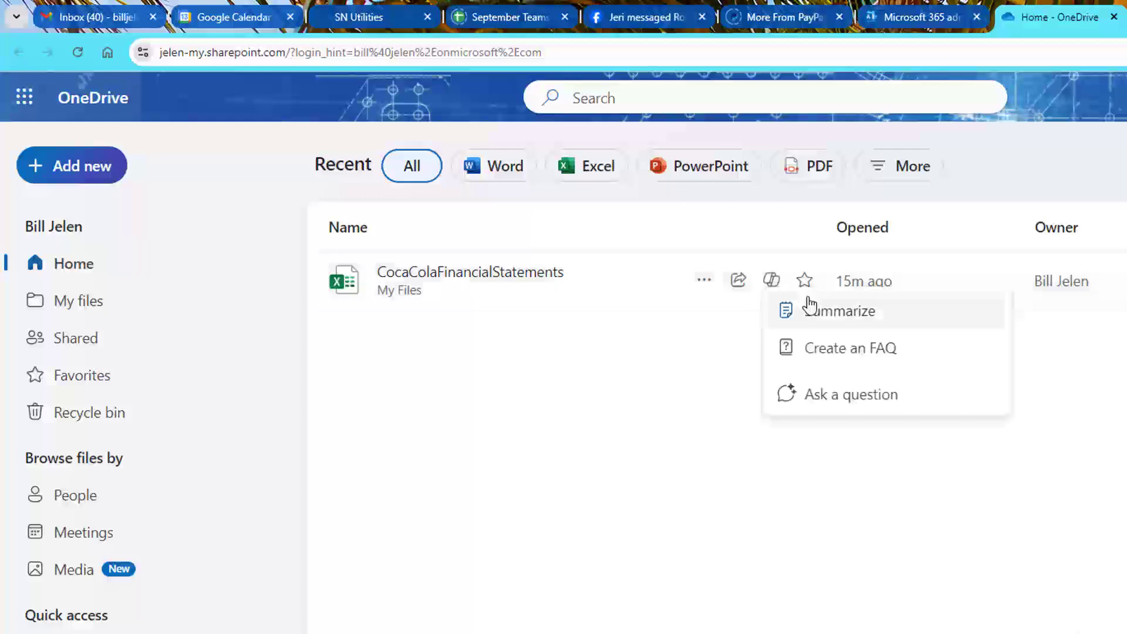
Step: Ask Copilot for a financial summary and outlook based on the three financial statements
{"action": "left_click", "coordinate": [827, 398]}
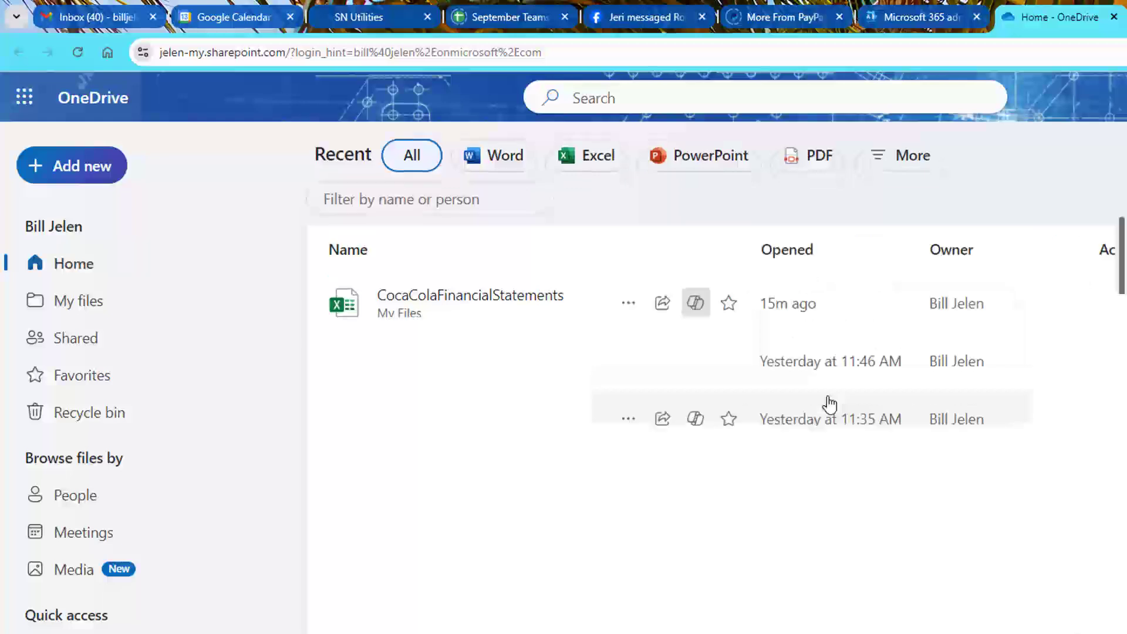
{"action": "type", "text": "Giv"}
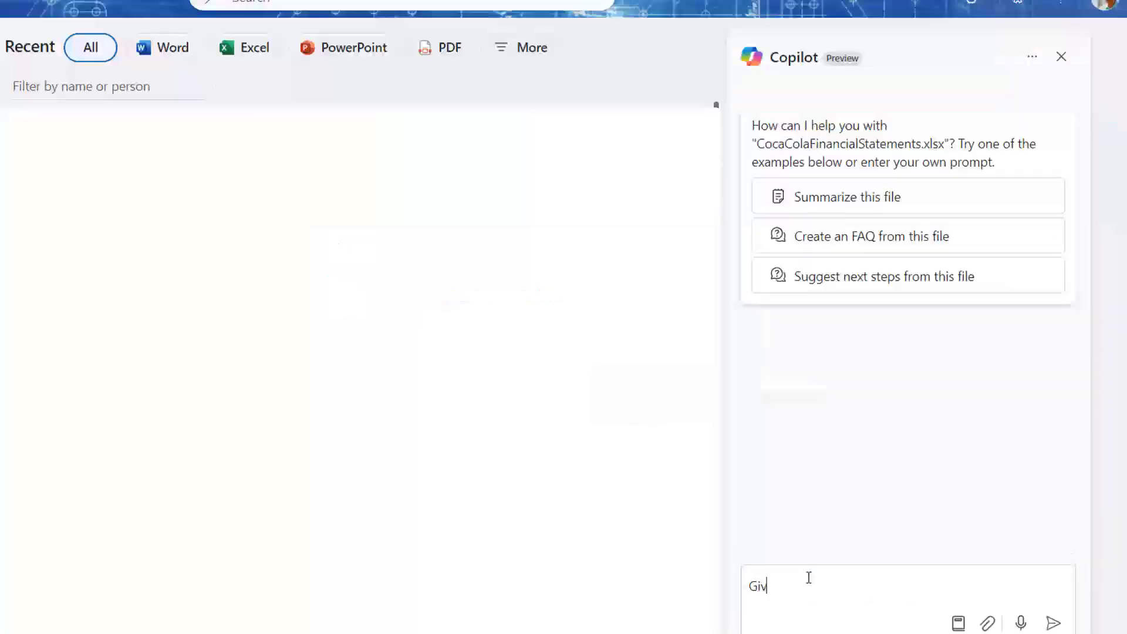
{"action": "type", "text": "e me a financial summary and"}
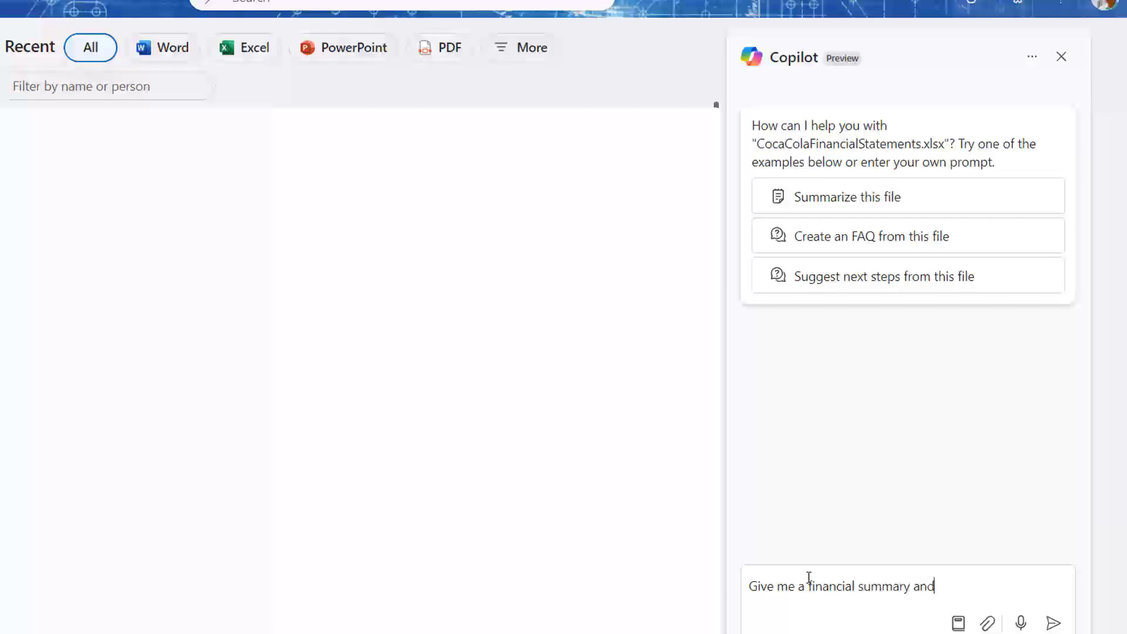
{"action": "type", "text": " outlook for this company b"}
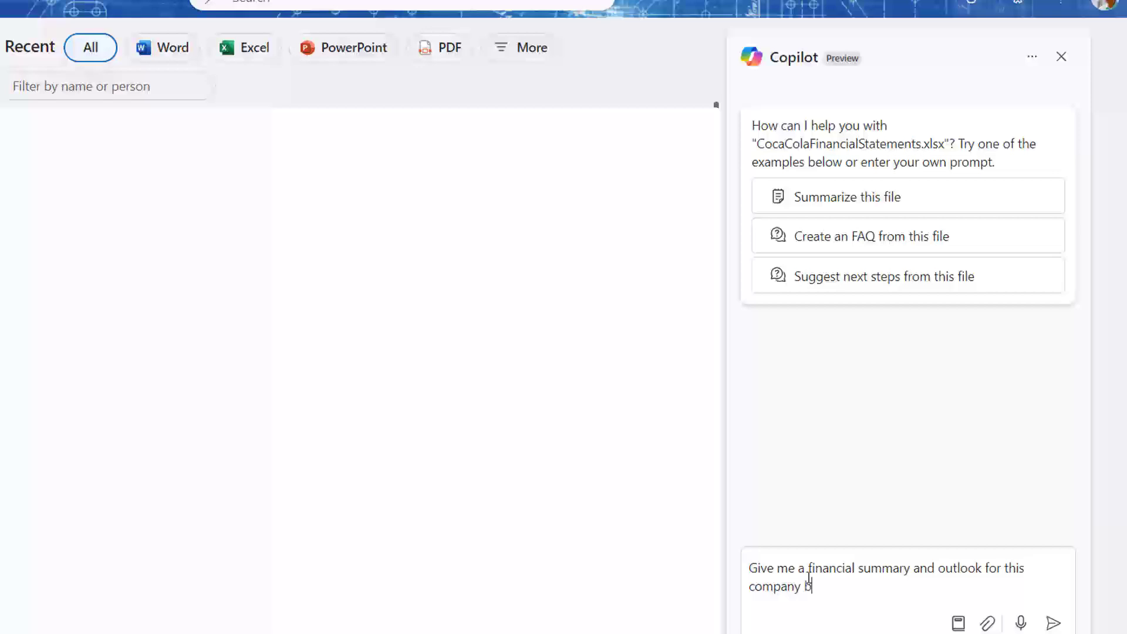
{"action": "type", "text": "ased on these th"}
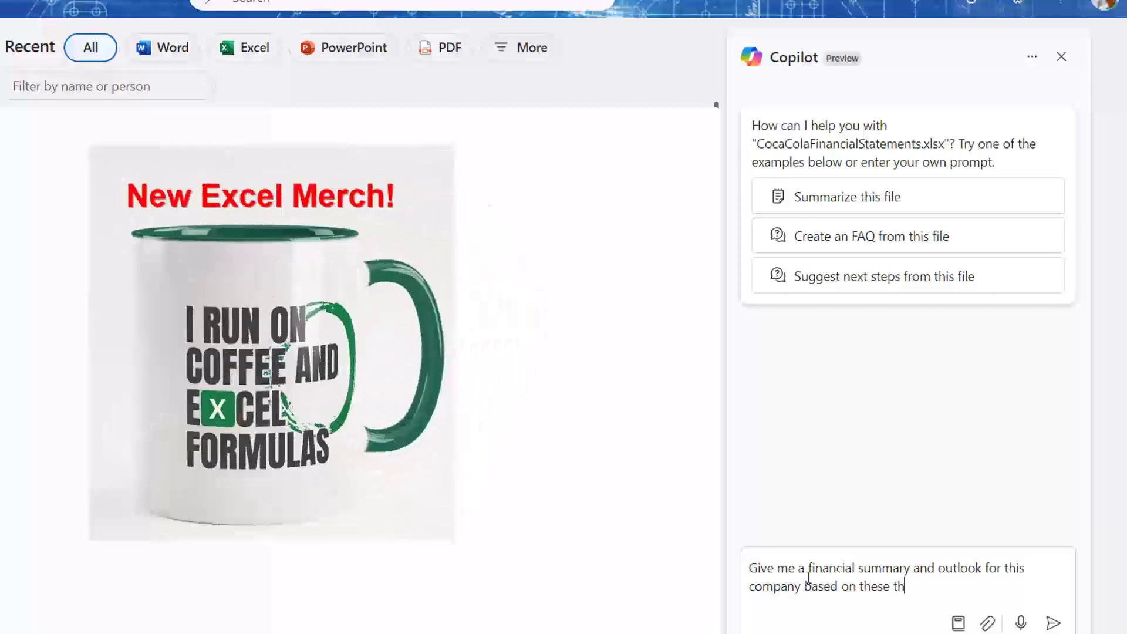
{"action": "type", "text": "ree financial statements."}
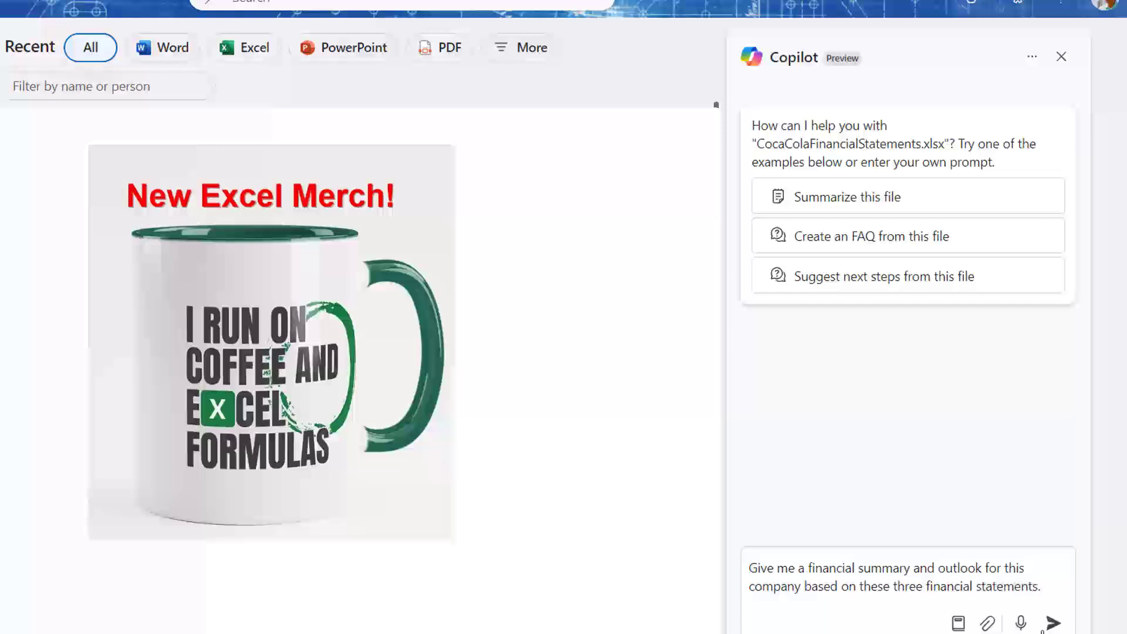
{"action": "left_click", "coordinate": [1054, 623]}
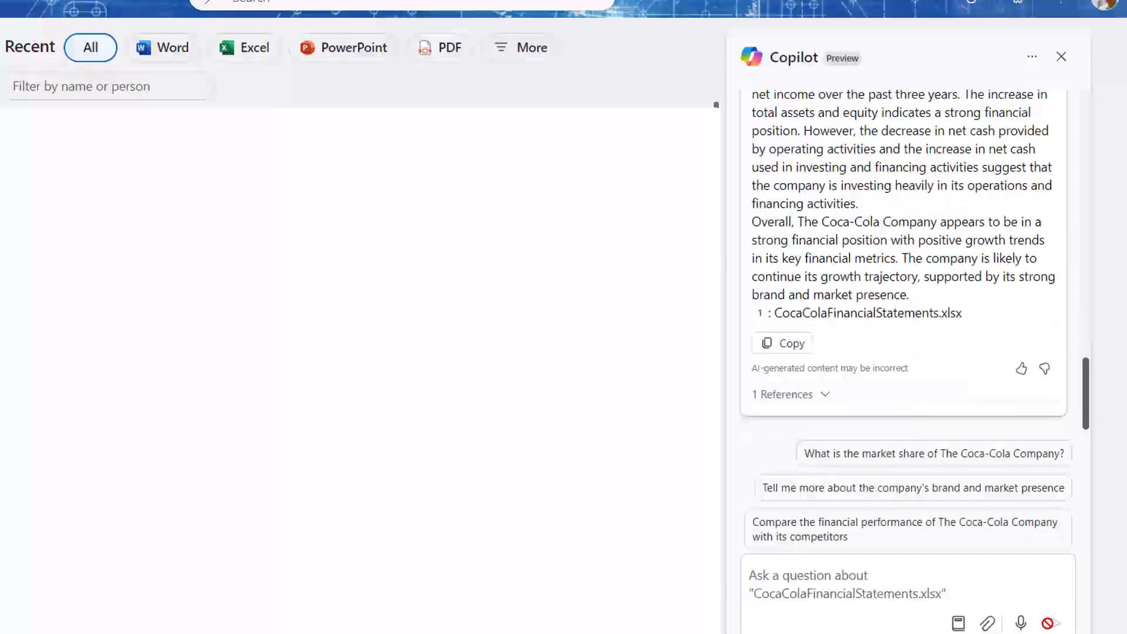
Step: Read through Copilot's Financial Summary and Financial Outlook sections for Coca-Cola
{"action": "scroll", "coordinate": [997, 240], "scroll_direction": "up", "scroll_amount": 8}
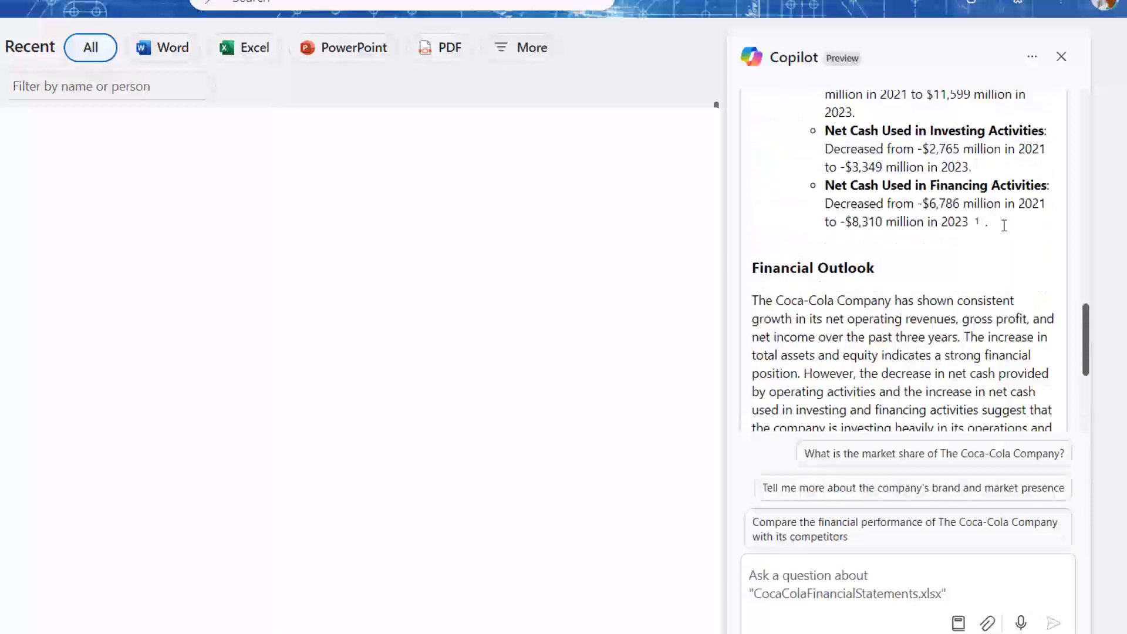
{"action": "scroll", "coordinate": [996, 241], "scroll_direction": "up", "scroll_amount": 7}
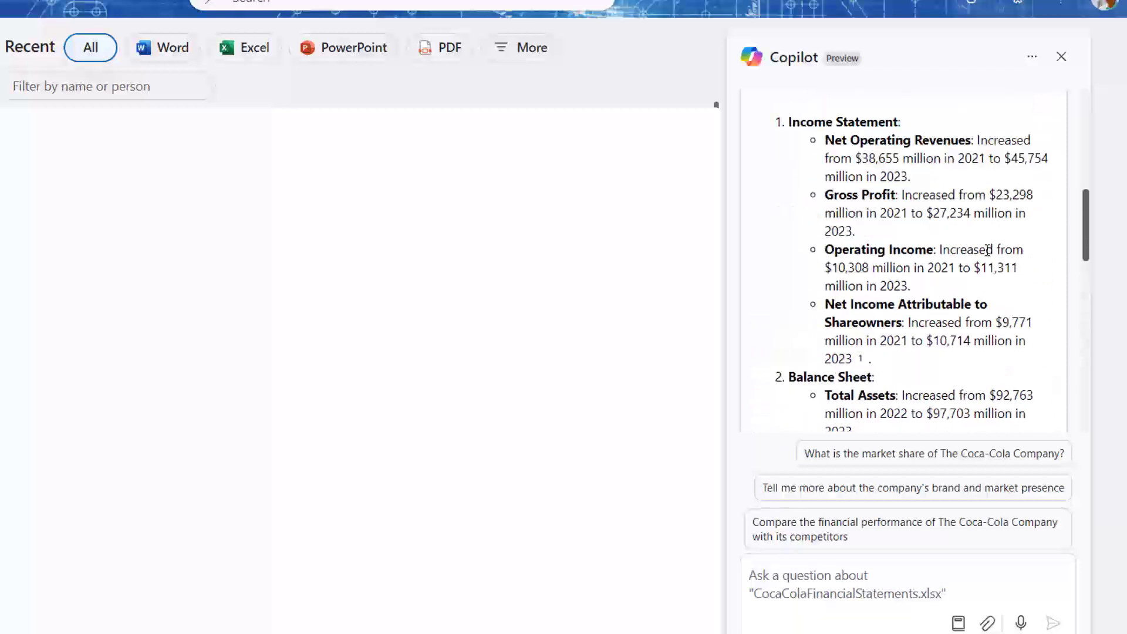
{"action": "scroll", "coordinate": [987, 249], "scroll_direction": "down", "scroll_amount": 5}
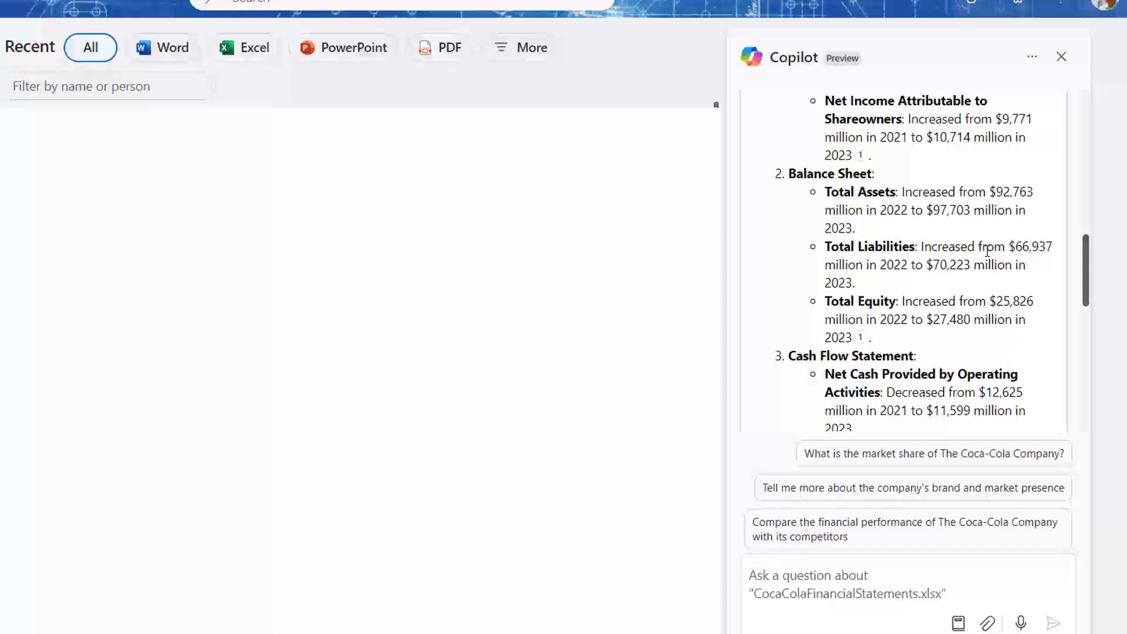
{"action": "scroll", "coordinate": [987, 251], "scroll_direction": "down", "scroll_amount": 6}
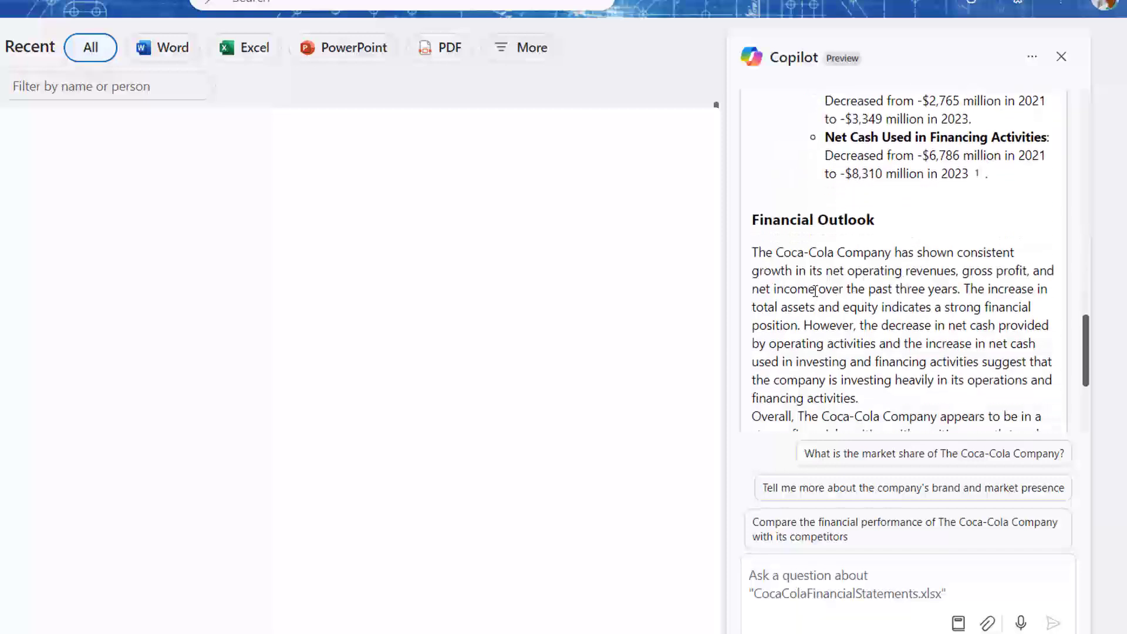
{"action": "scroll", "coordinate": [849, 300], "scroll_direction": "down", "scroll_amount": 2}
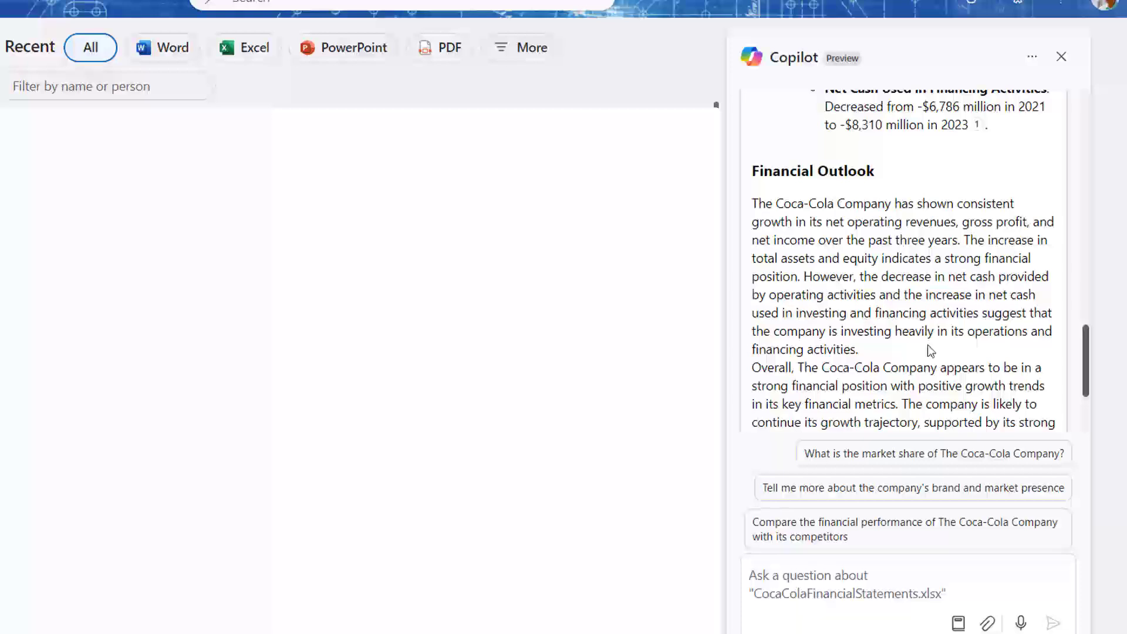
{"action": "scroll", "coordinate": [927, 344], "scroll_direction": "down", "scroll_amount": 2}
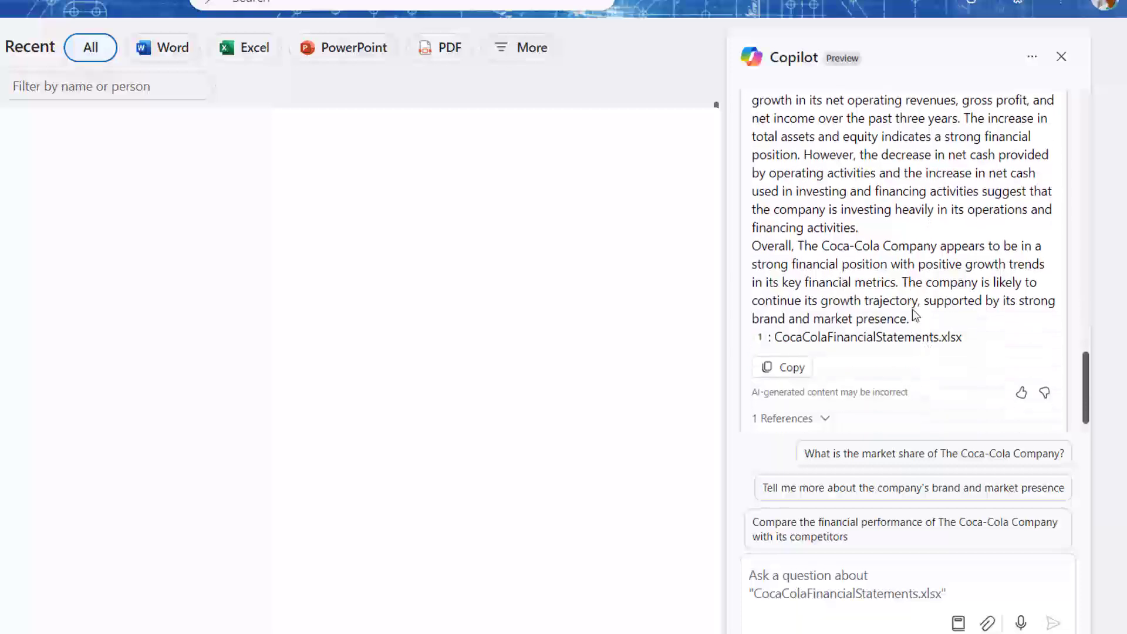
Step: Ask Copilot to 'Calculate the key financial ratios from this set of financial statements' and review the answer
{"action": "left_click", "coordinate": [825, 571]}
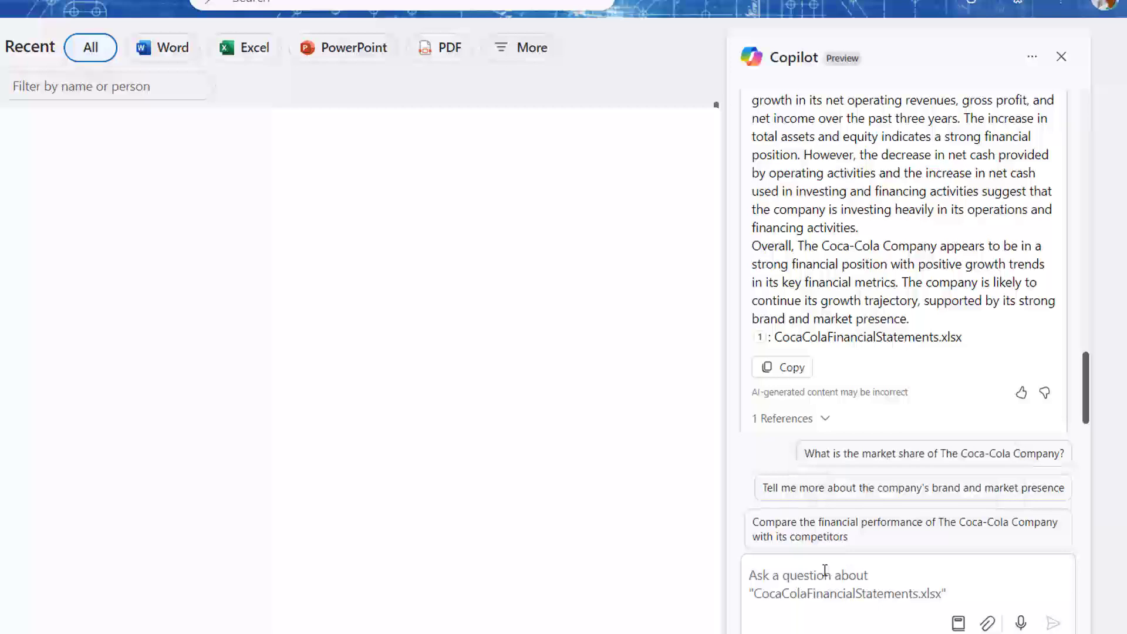
{"action": "type", "text": "Calcu"}
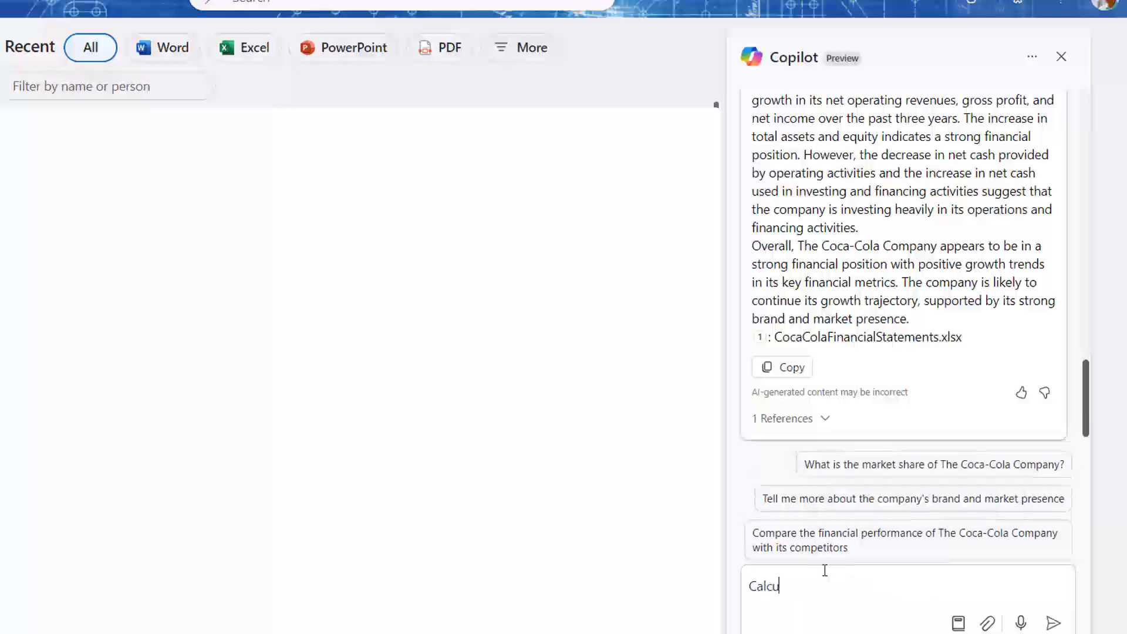
{"action": "type", "text": "late the key financial ratios from this"}
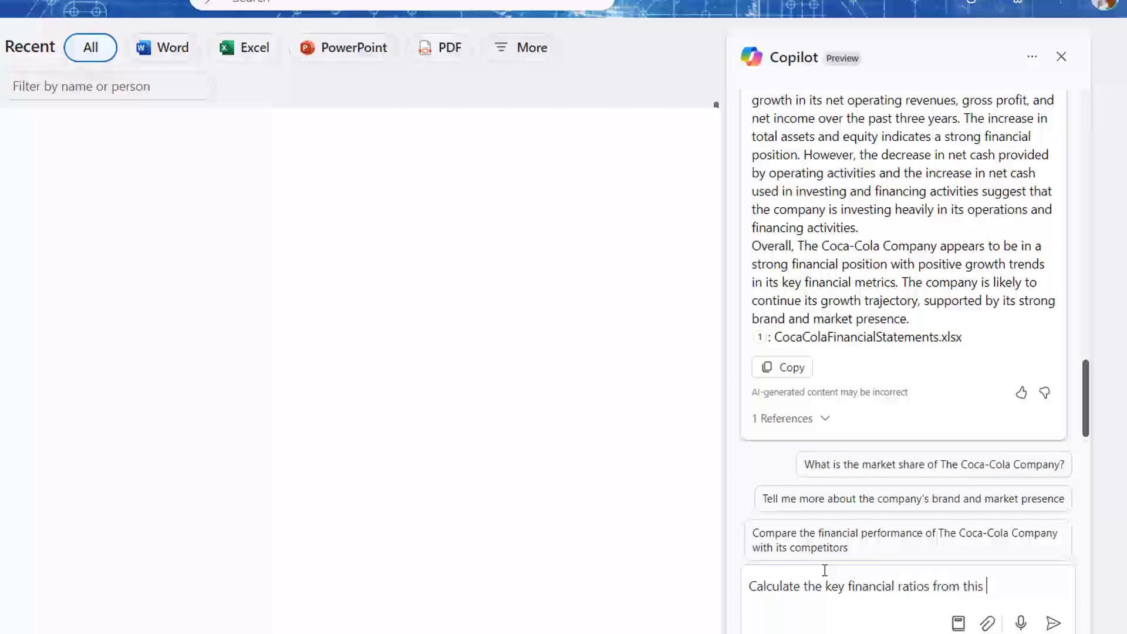
{"action": "type", "text": " set of financial statements"}
{"action": "key", "text": "Return"}
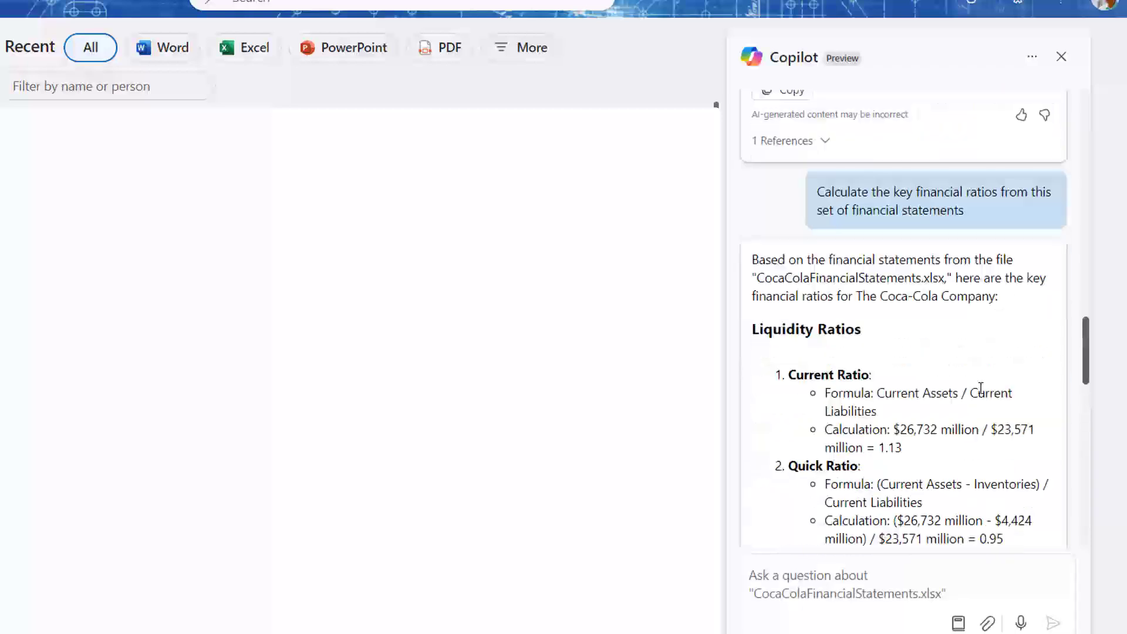
{"action": "scroll", "coordinate": [906, 246], "scroll_direction": "up", "scroll_amount": 6}
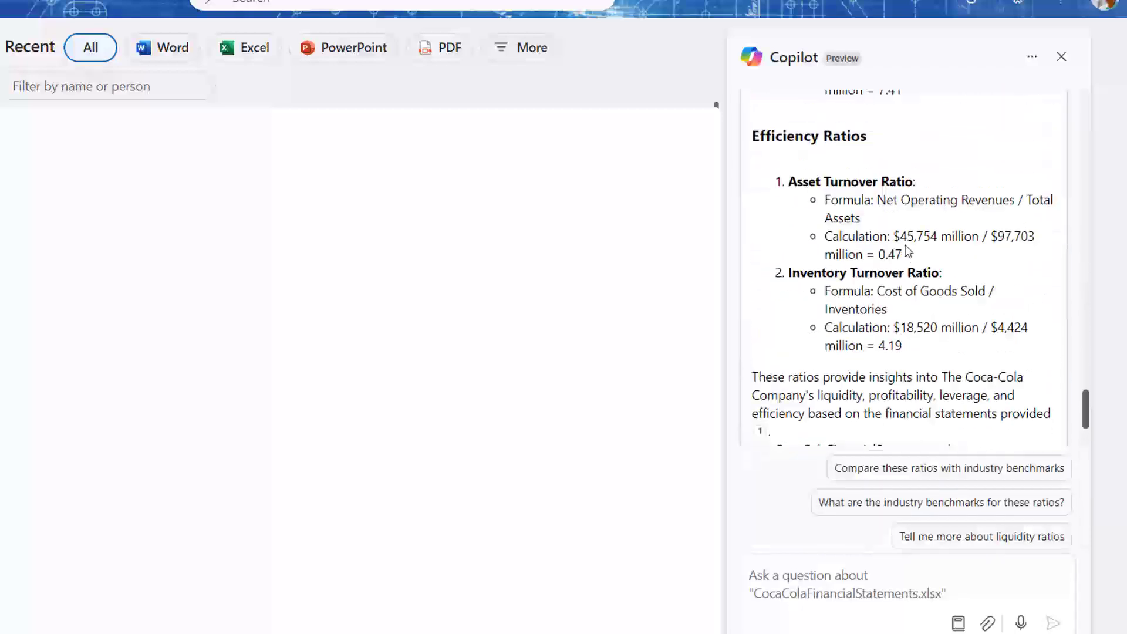
{"action": "scroll", "coordinate": [906, 253], "scroll_direction": "up", "scroll_amount": 7}
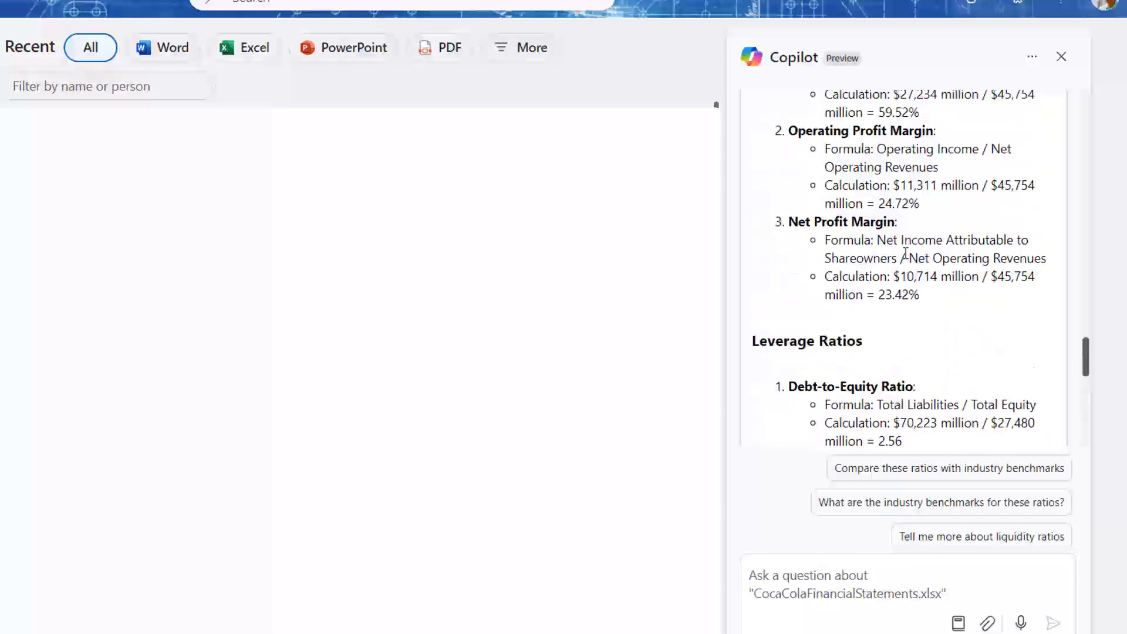
{"action": "scroll", "coordinate": [905, 253], "scroll_direction": "up", "scroll_amount": 5}
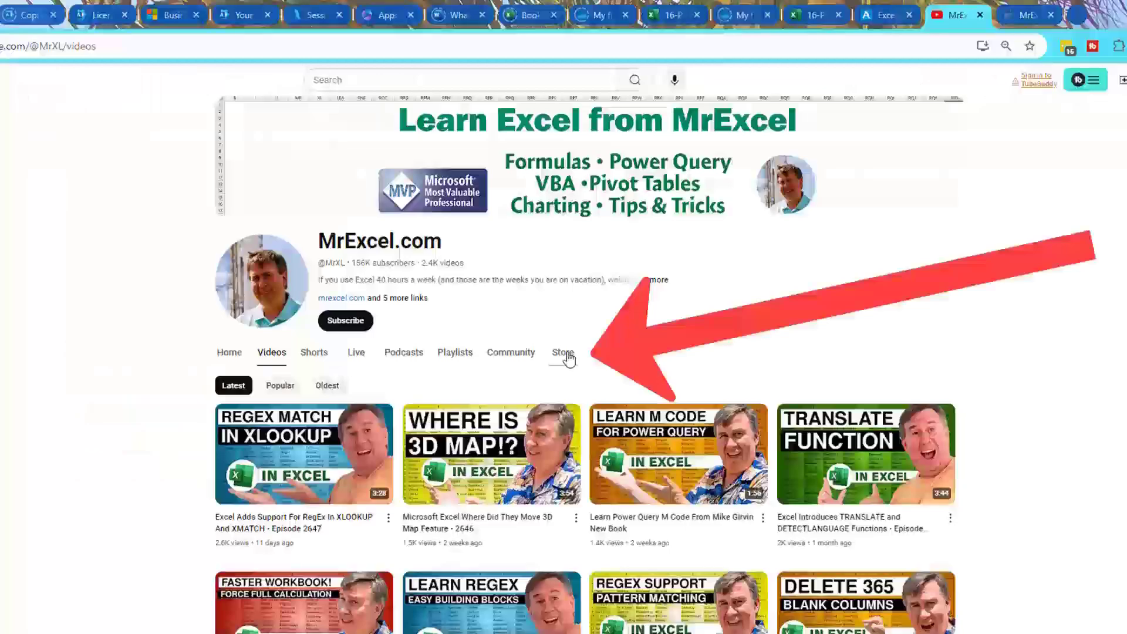
Step: Browse the MrExcel channel Store's Excel T-shirts and $14.00 coffee mug
{"action": "left_click", "coordinate": [565, 353]}
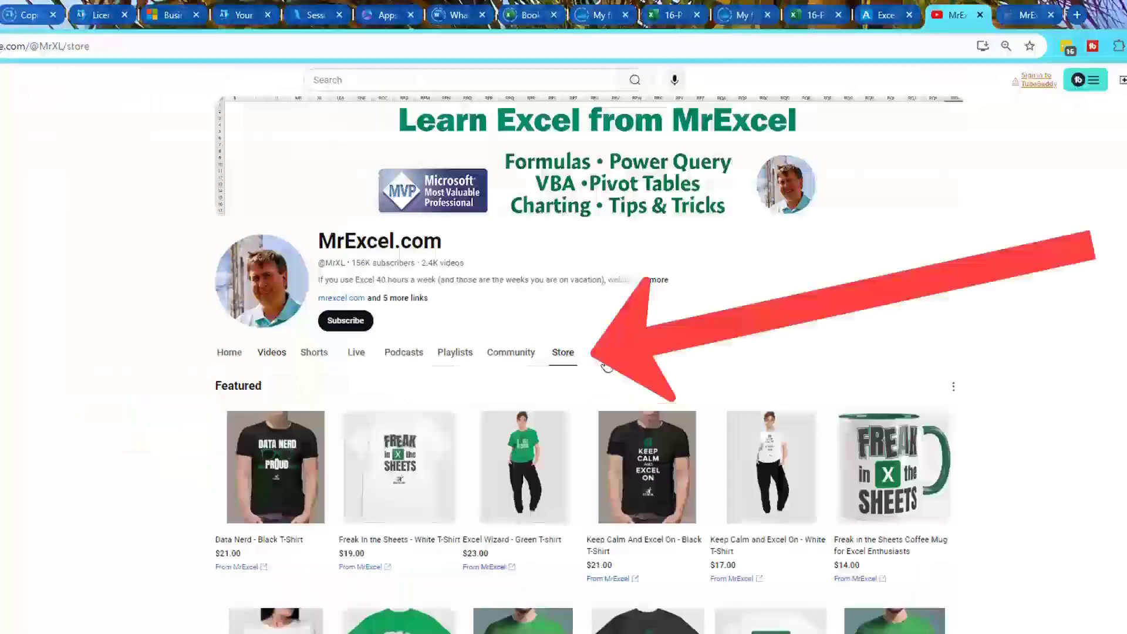
{"action": "scroll", "coordinate": [1028, 534], "scroll_direction": "down", "scroll_amount": 2}
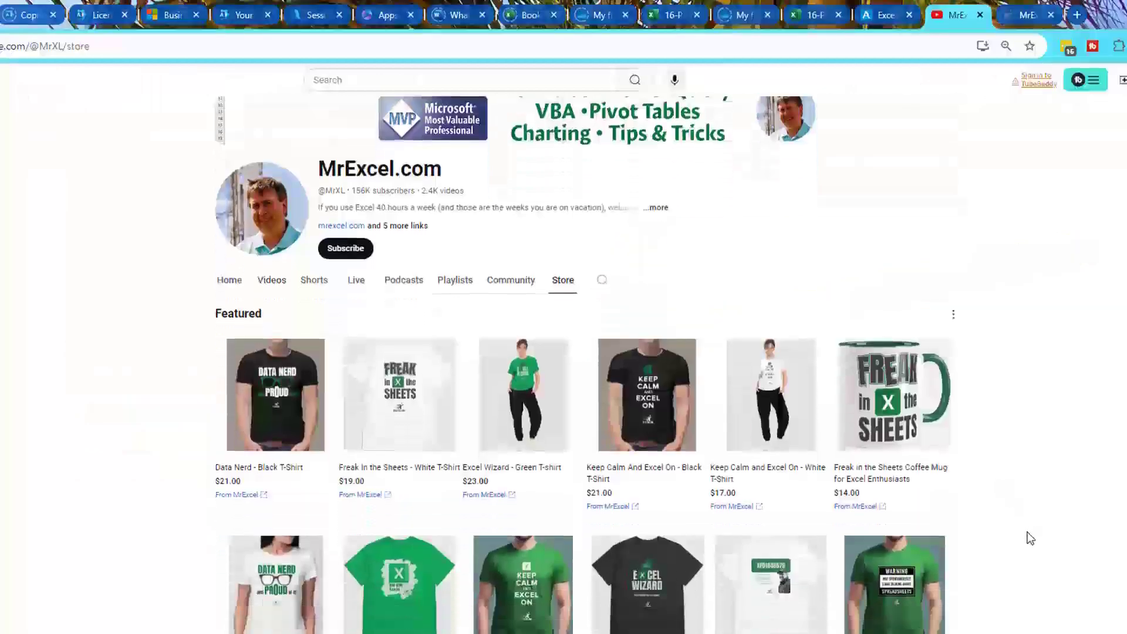
{"action": "scroll", "coordinate": [1026, 534], "scroll_direction": "down", "scroll_amount": 5}
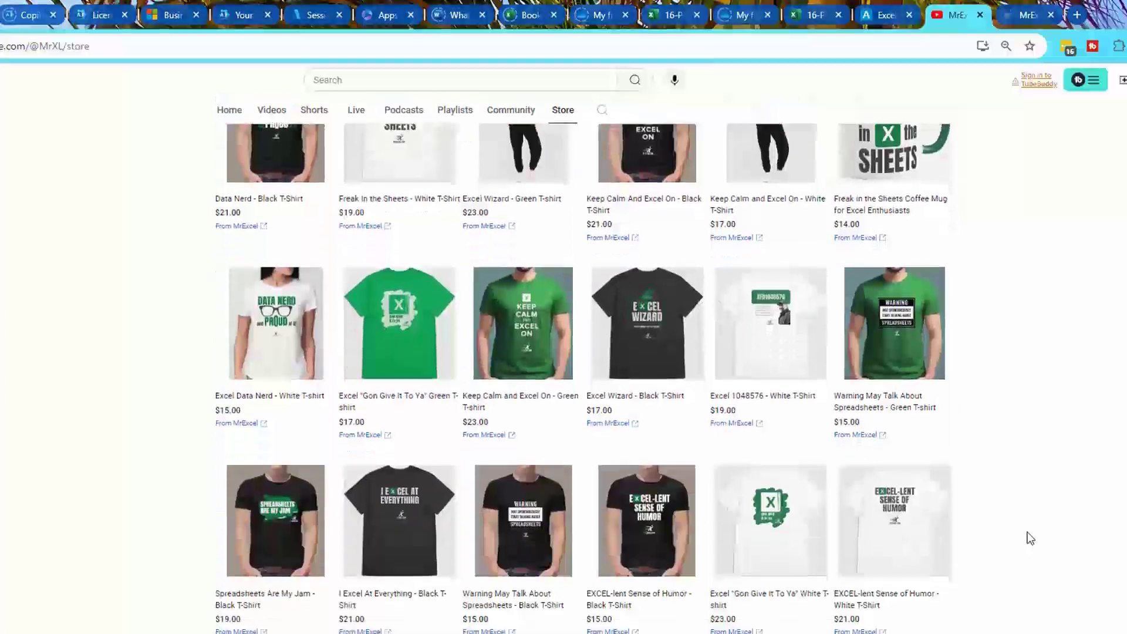
{"action": "scroll", "coordinate": [1027, 533], "scroll_direction": "down", "scroll_amount": 3}
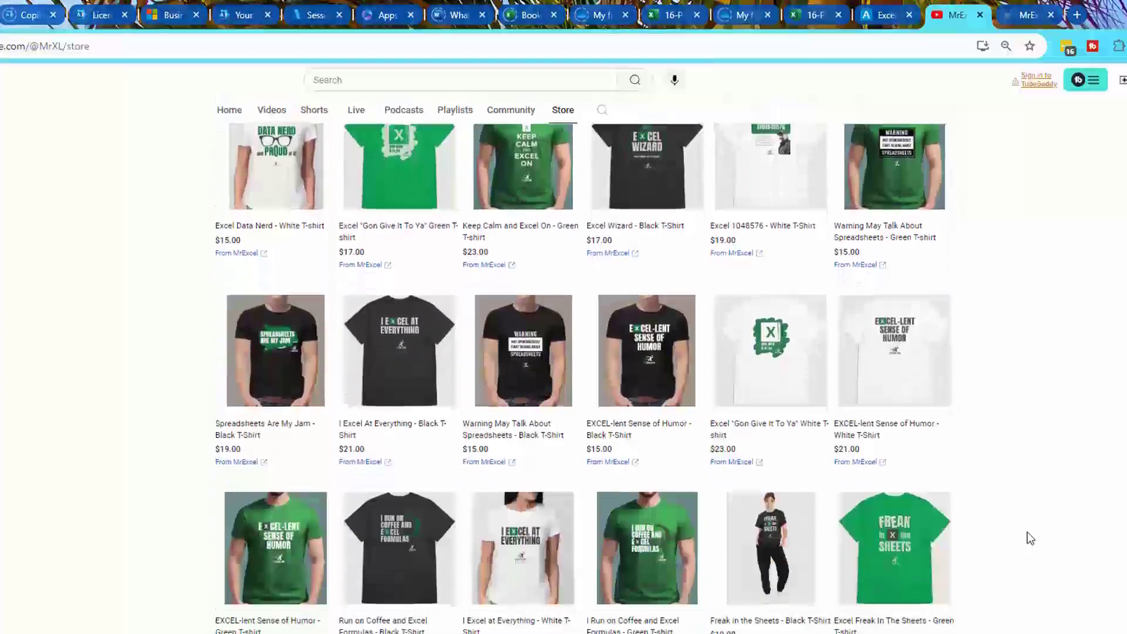